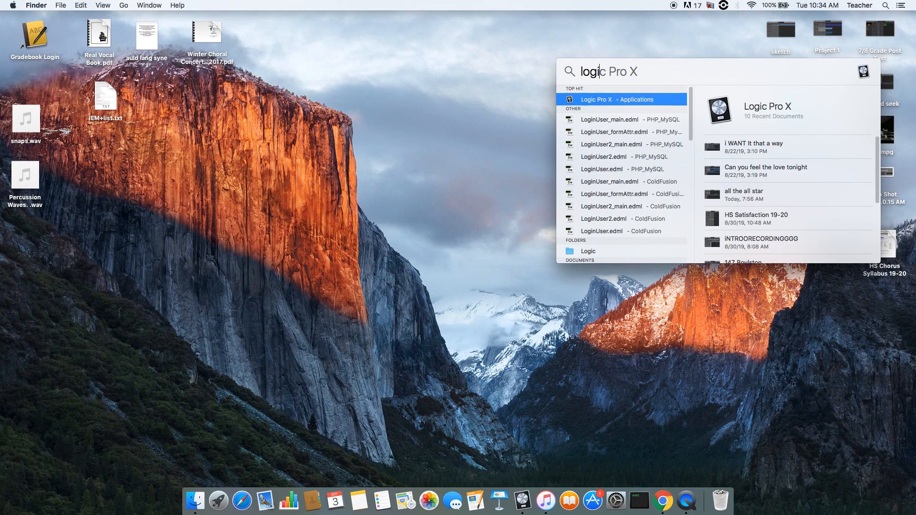
Step: Launch Logic Pro X and make it the active application
key("Return")
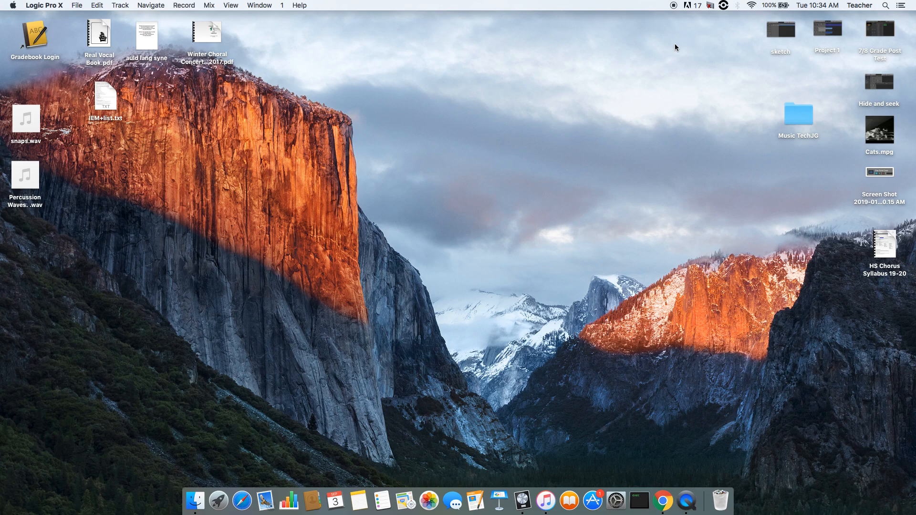
left_click(522, 511)
left_click(57, 20)
left_click(522, 500)
left_click(41, 5)
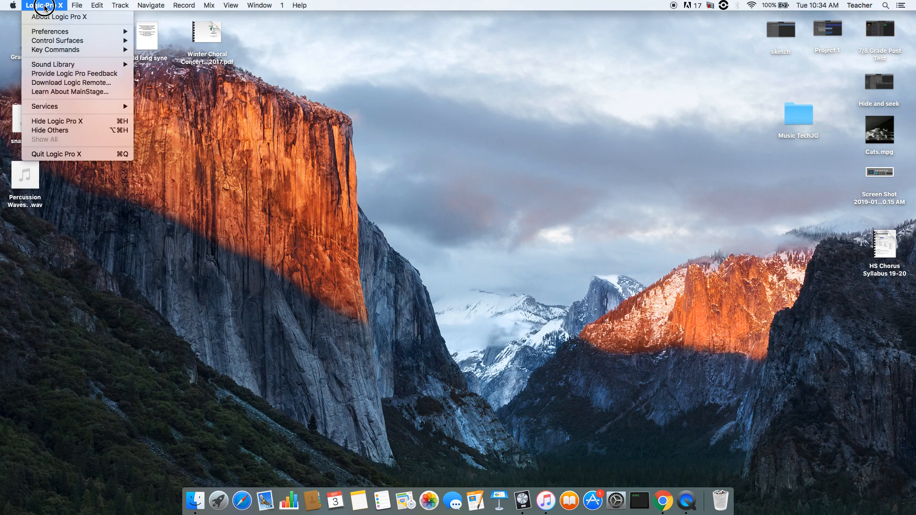
key("super+h")
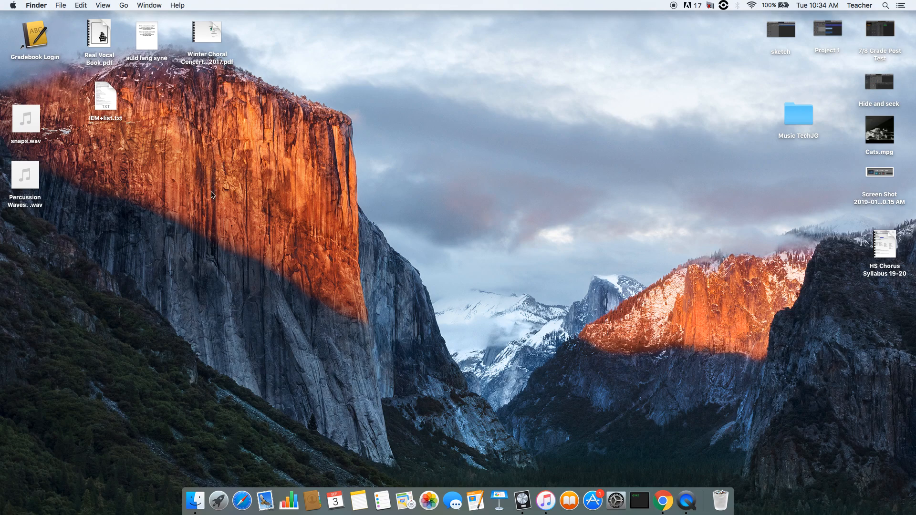
left_click(61, 6)
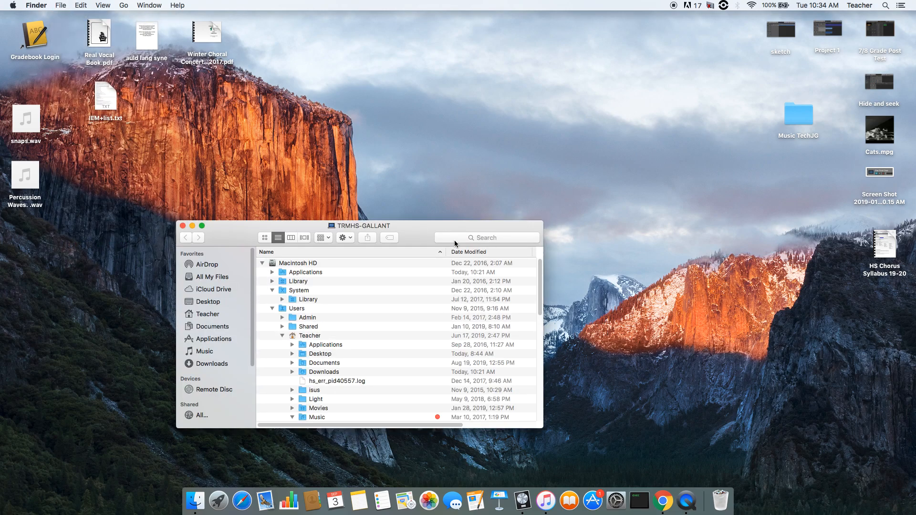
left_click(183, 226)
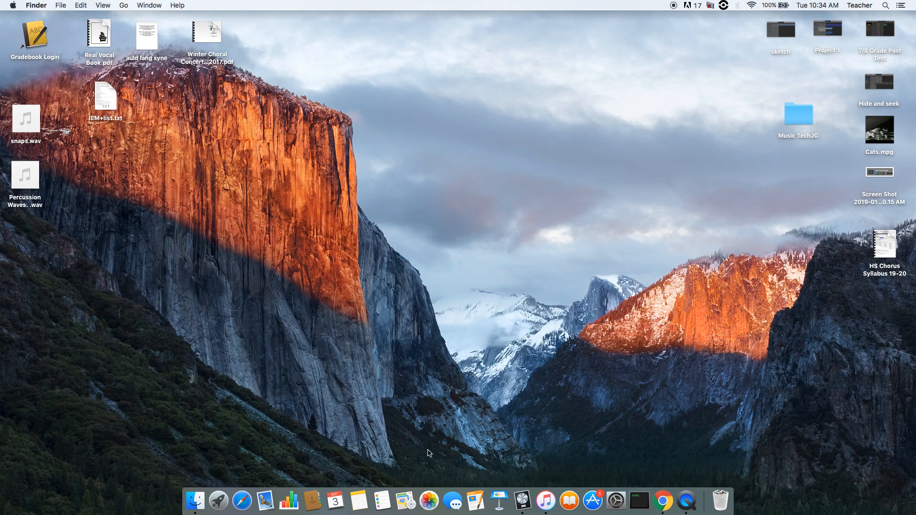
Step: Switch to Logic Pro X, create a new project with one audio track, and set the track's volume fader to -0.1
left_click(524, 507)
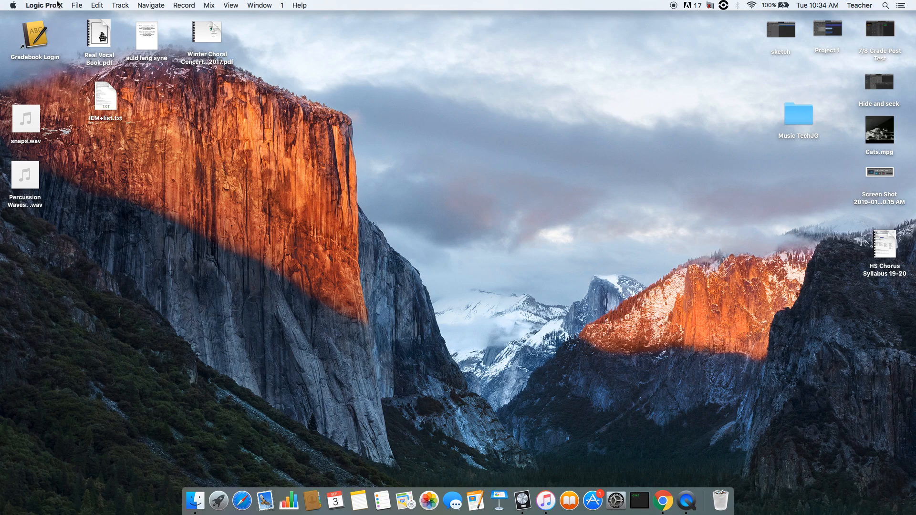
left_click(76, 6)
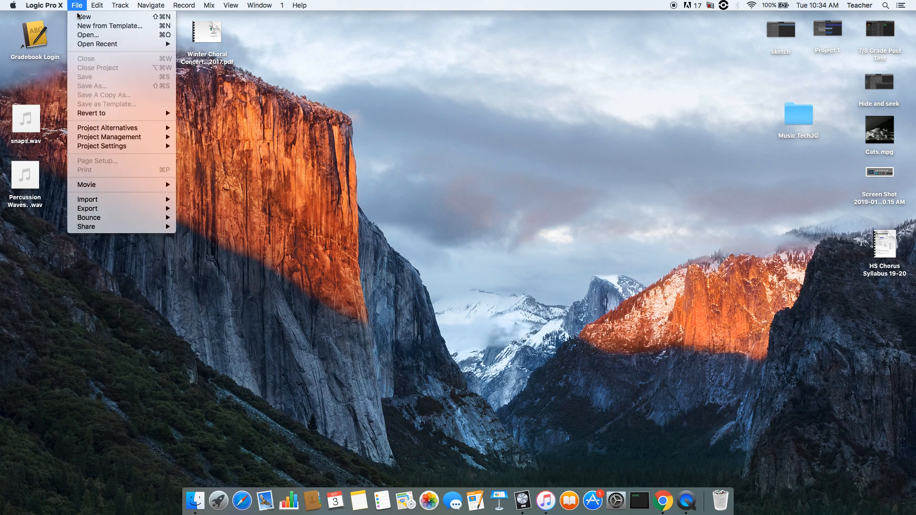
left_click(79, 17)
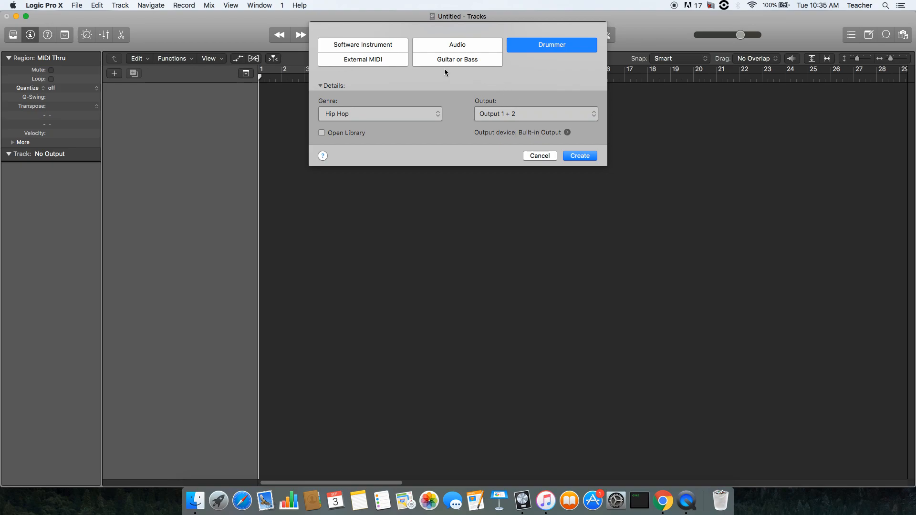
left_click(465, 44)
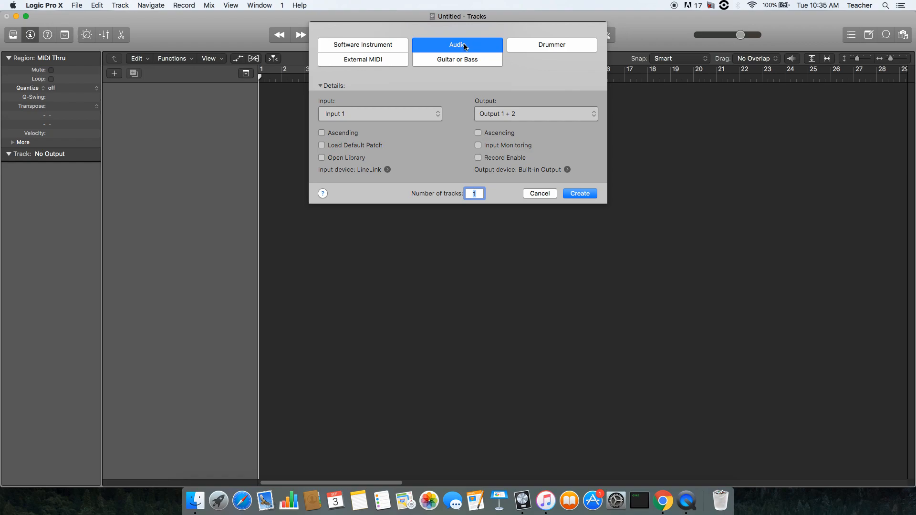
left_click(586, 194)
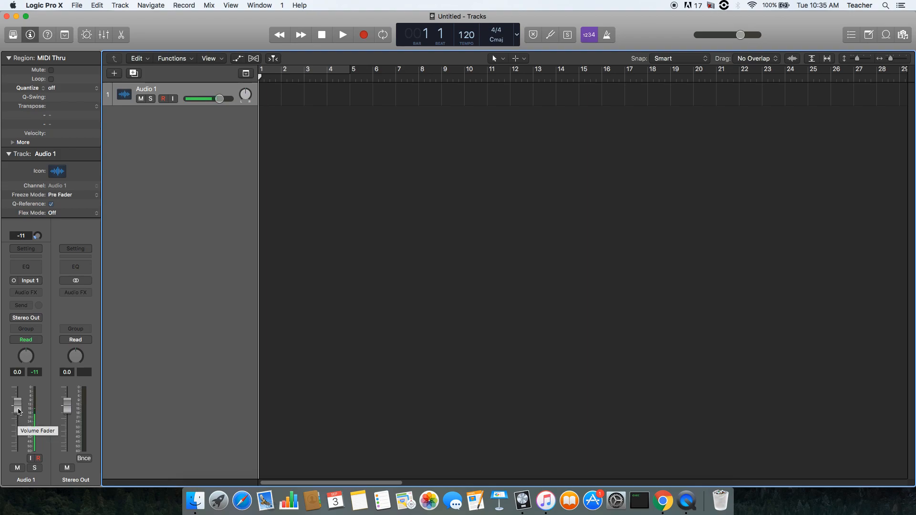
mouse_move(19, 411)
left_mouse_down()
mouse_move(17, 421)
mouse_move(18, 411)
left_mouse_up()
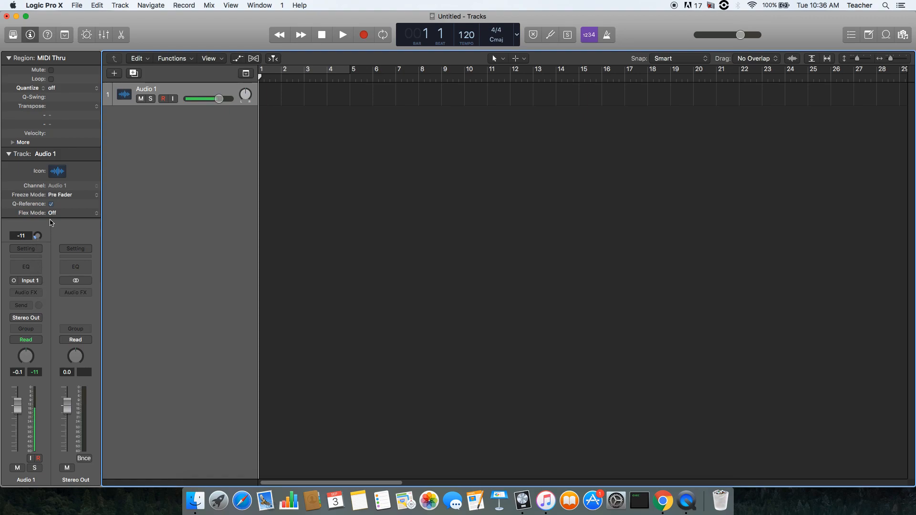
Step: Collapse the Track and Region inspectors, and insert a Compressor on the Audio 1 channel strip, closing its plug-in window
left_click(8, 154)
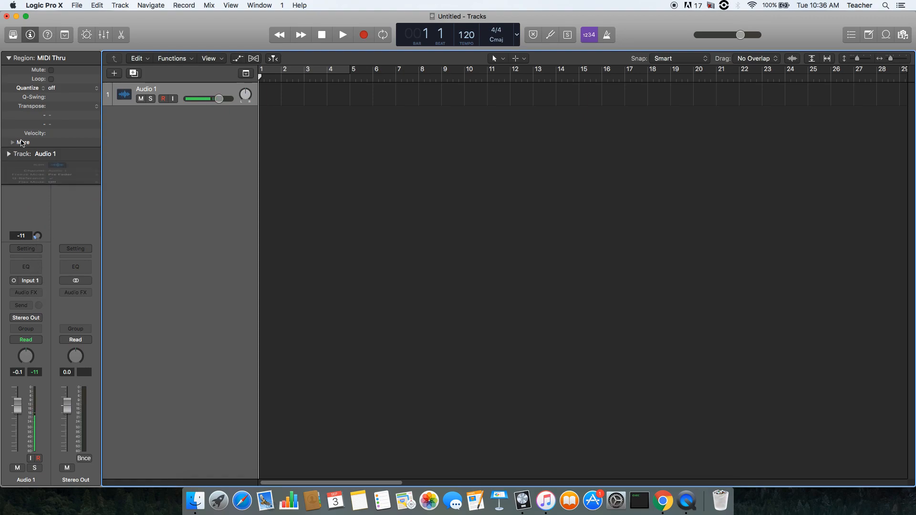
left_click(9, 58)
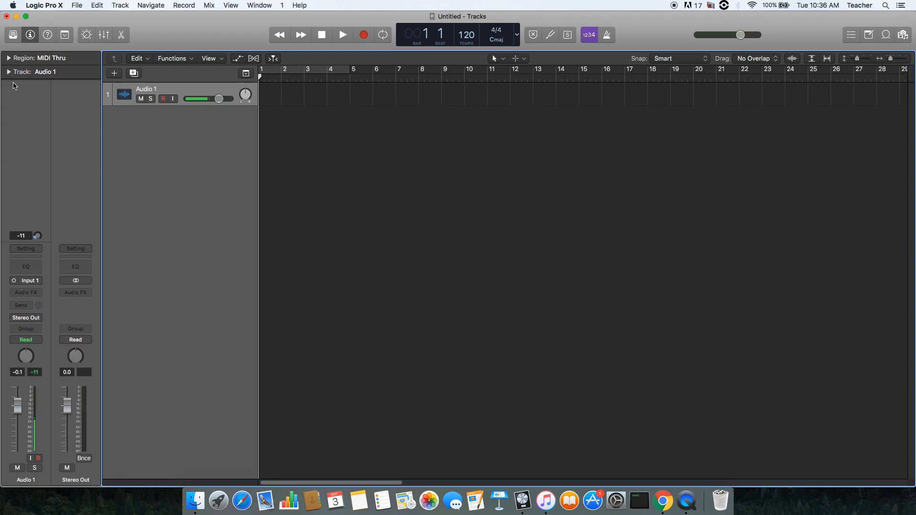
left_click(32, 261)
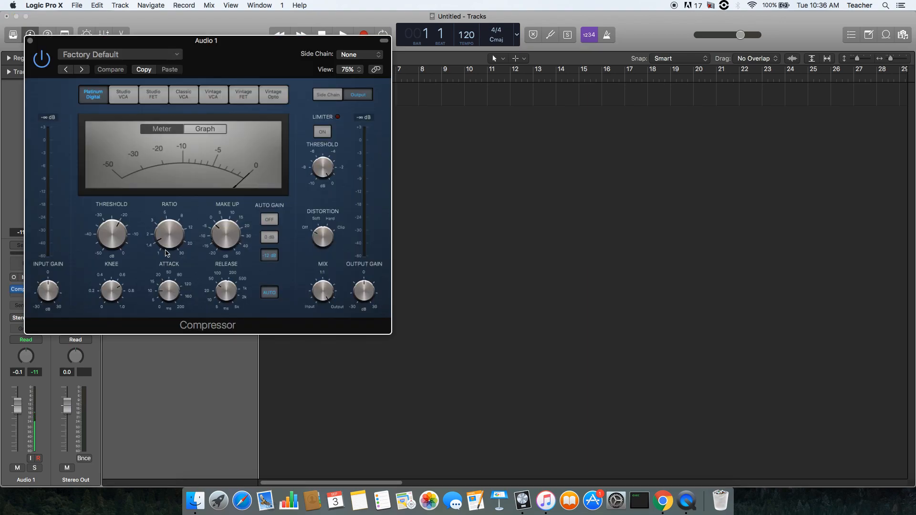
left_click(30, 41)
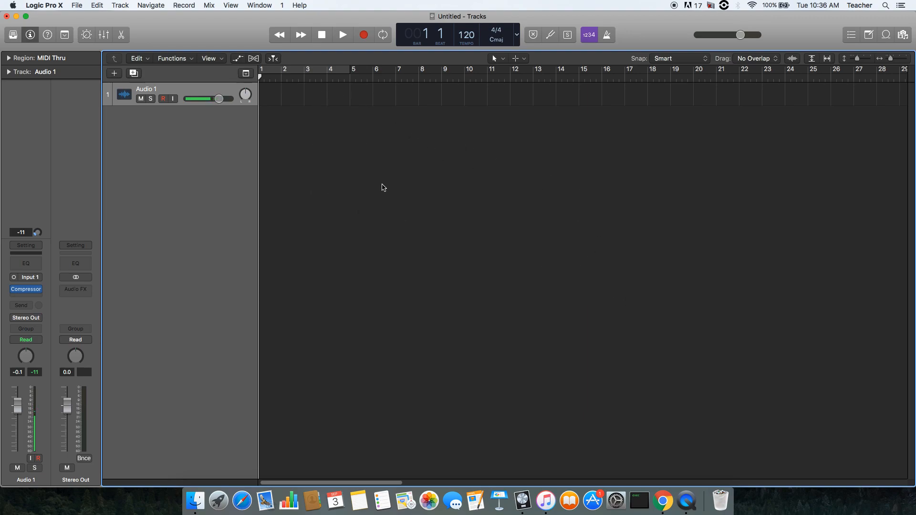
Step: Narrow the project window to uncover part of the desktop, and open the Downloads folder in Finder
mouse_move(915, 12)
left_mouse_down()
mouse_move(763, 6)
mouse_move(912, 10)
left_mouse_up()
left_click_drag(914, 16, 659, 12)
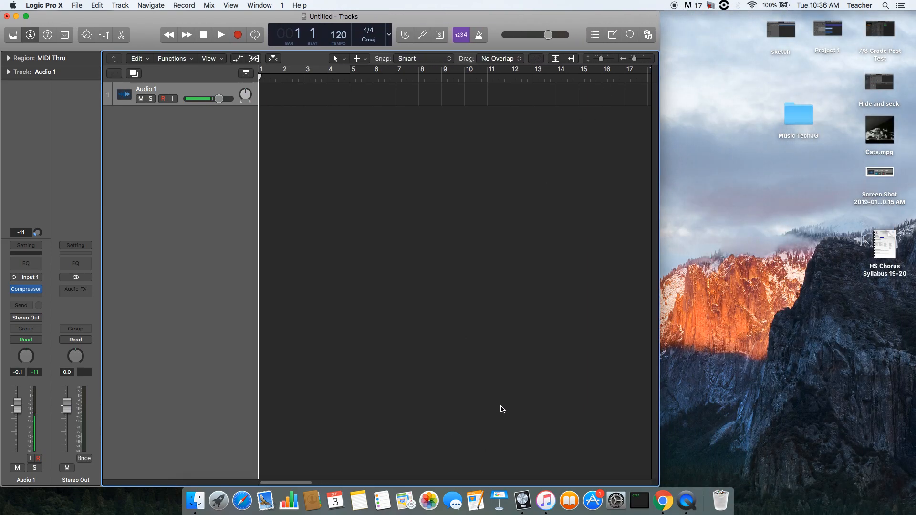
left_click(195, 500)
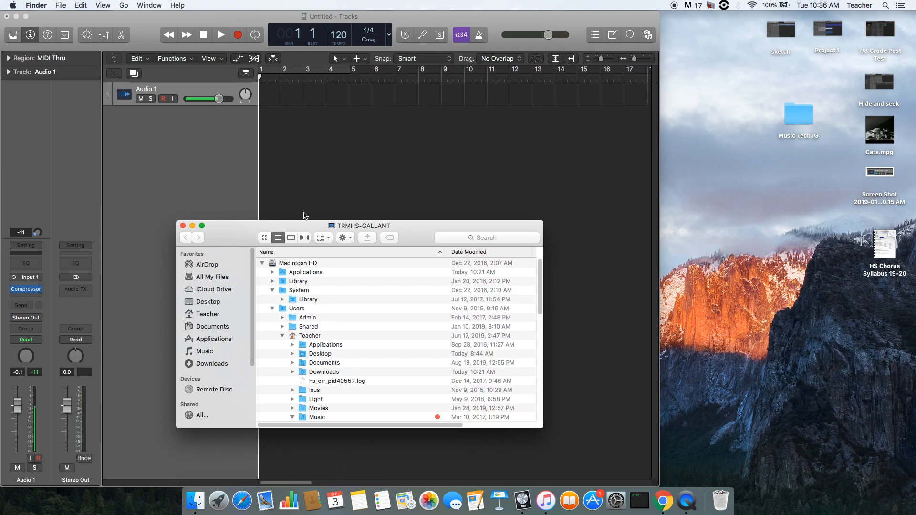
left_click(203, 364)
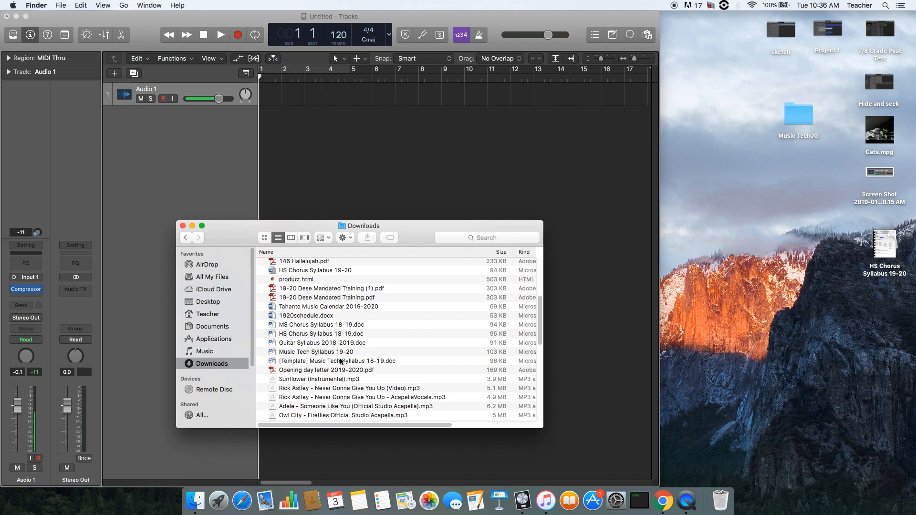
left_click(461, 238)
type("intro")
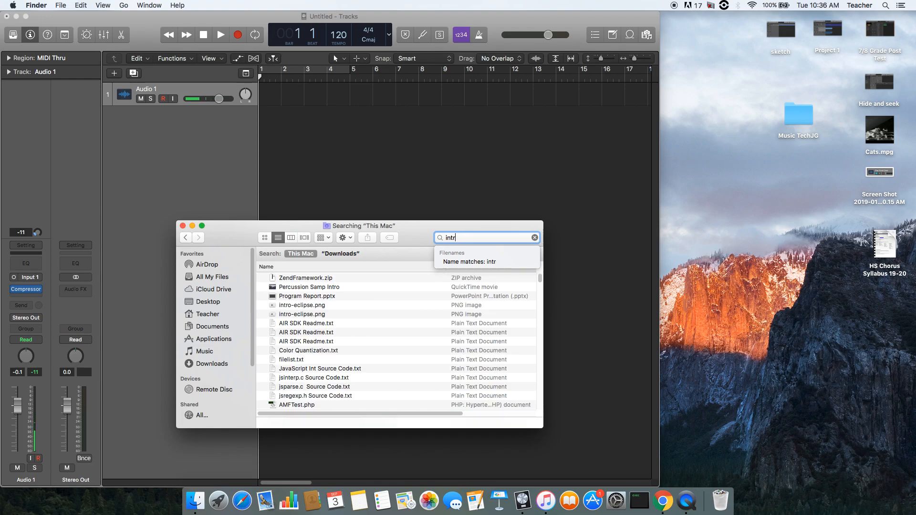
key("BackSpace")
key("BackSpace")
key("BackSpace")
key("BackSpace")
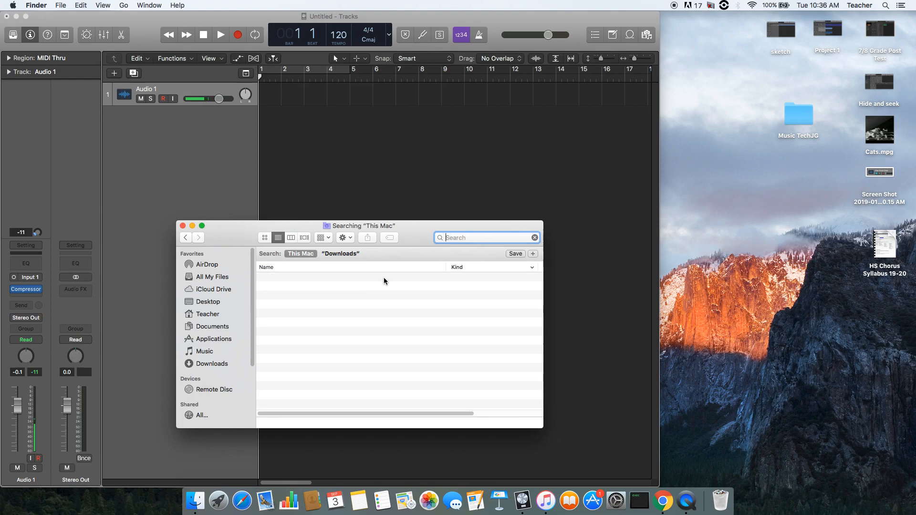
right_click(205, 364)
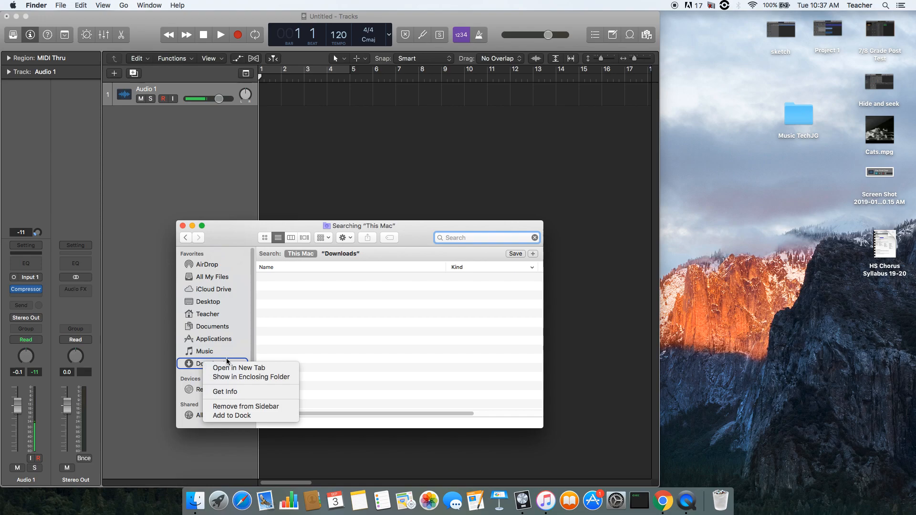
left_click(189, 366)
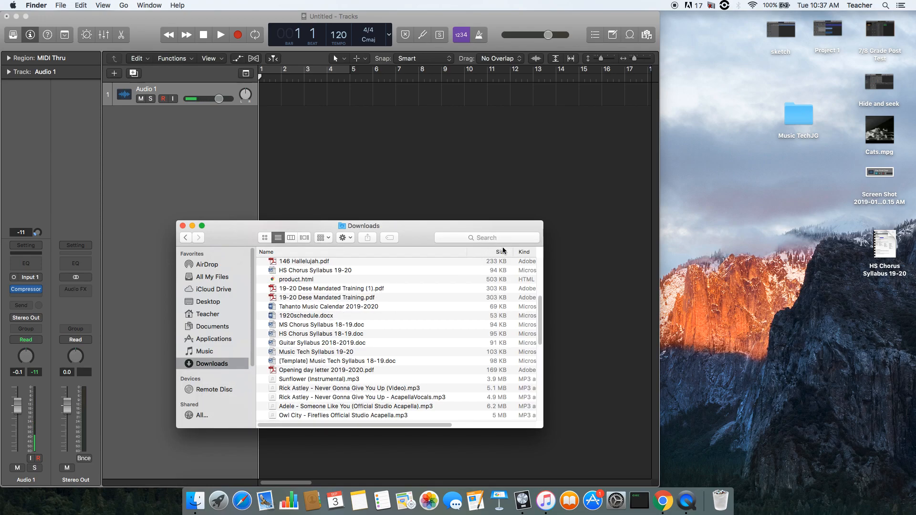
Step: Widen the Downloads window to show the Date Added column and sort the files with the newest first
left_click_drag(543, 257, 651, 257)
left_click(606, 254)
left_click(607, 252)
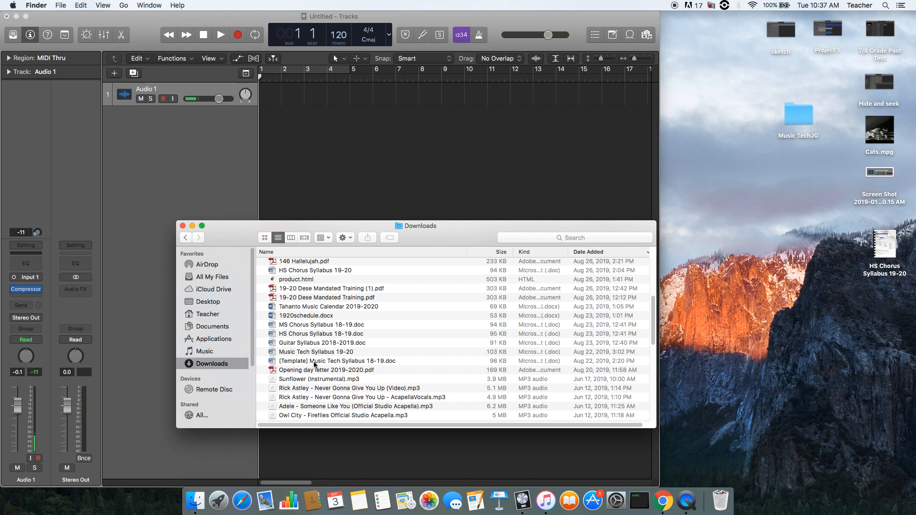
Step: Import Hallelujah - All Parts.m4a from Downloads as a new track, align its region to the start of bar 1, and close Finder's window
scroll(342, 368, "down", 3)
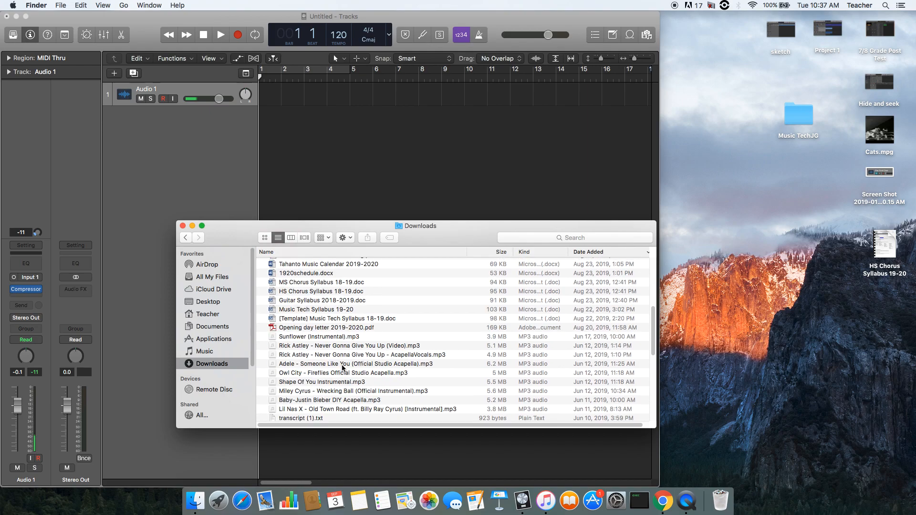
scroll(342, 368, "up", 10)
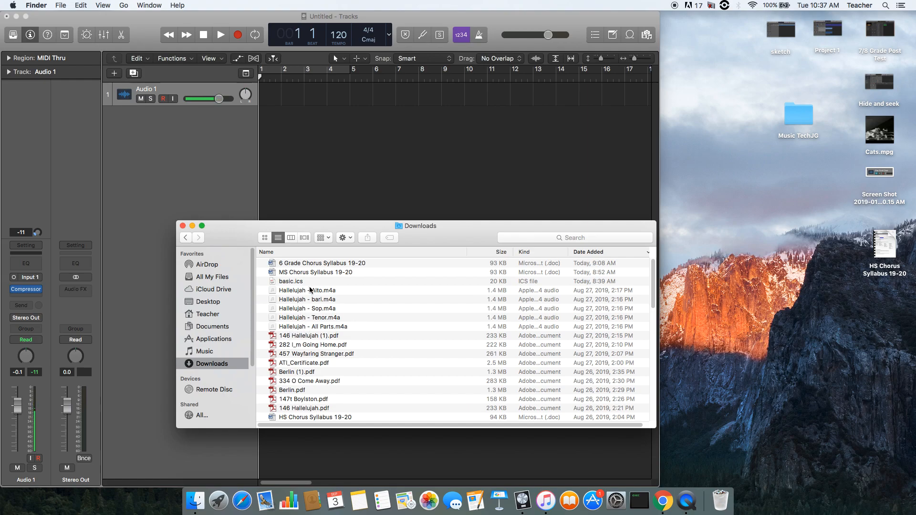
left_click_drag(304, 328, 268, 157)
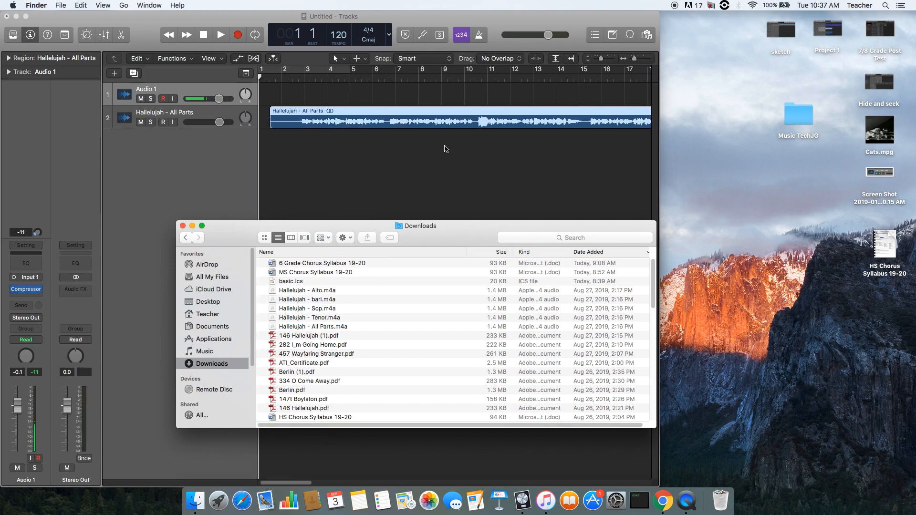
mouse_move(334, 118)
left_mouse_down()
mouse_move(310, 120)
mouse_move(445, 118)
mouse_move(344, 115)
mouse_move(427, 117)
mouse_move(352, 117)
left_mouse_up()
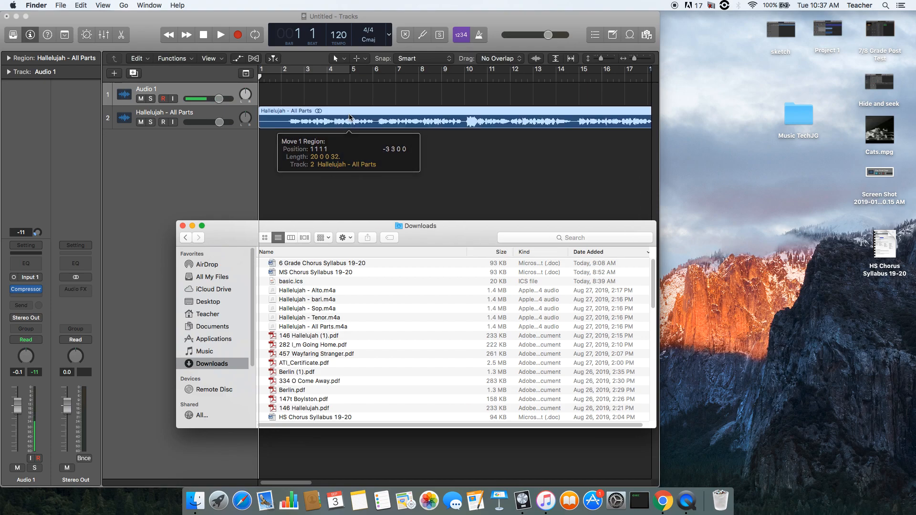
left_click(183, 226)
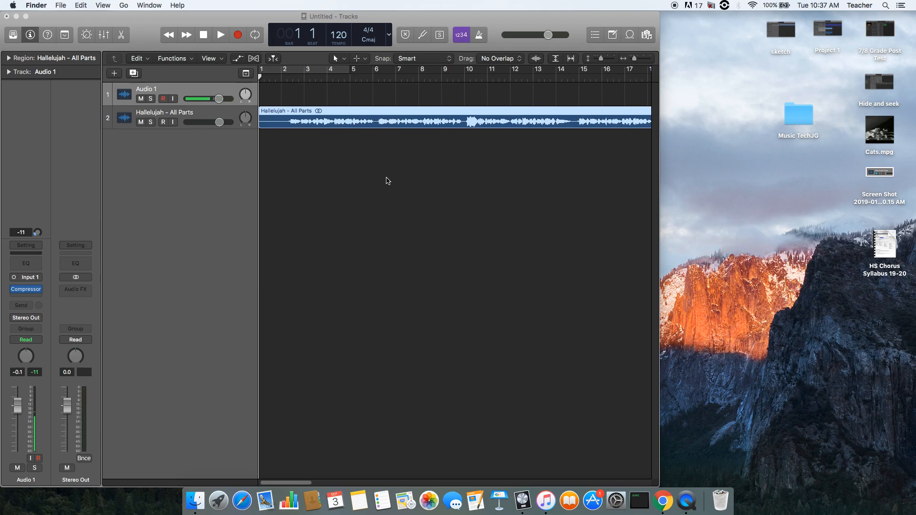
Step: Return to Logic Pro X and play the imported Hallelujah region from the beginning to about bar 6
key("space")
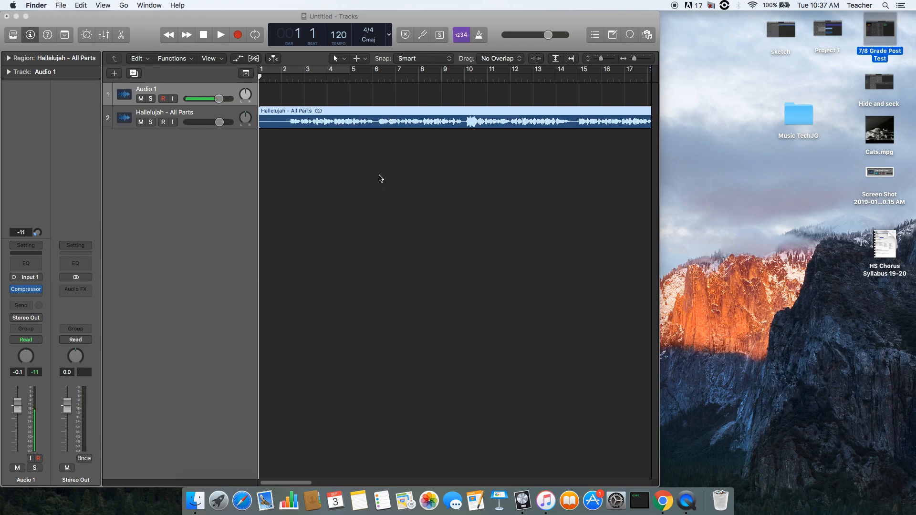
left_click(379, 181)
key("space")
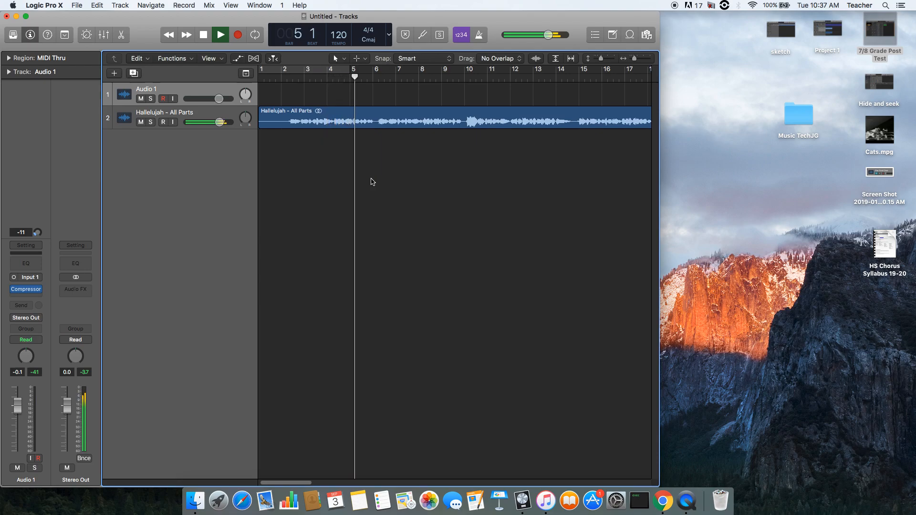
key("space")
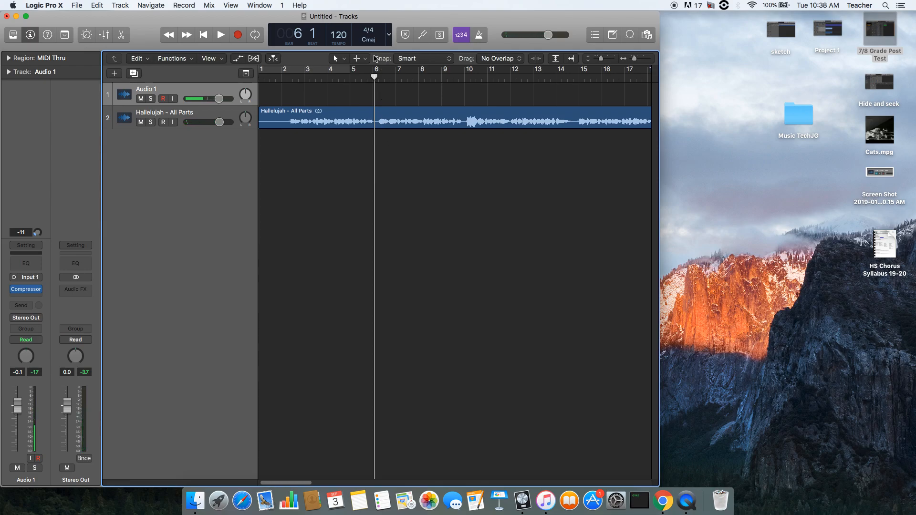
Step: Move the playhead to about bar 38, return it to the project start, and briefly play and stop from there
left_click_drag(373, 78, 602, 84)
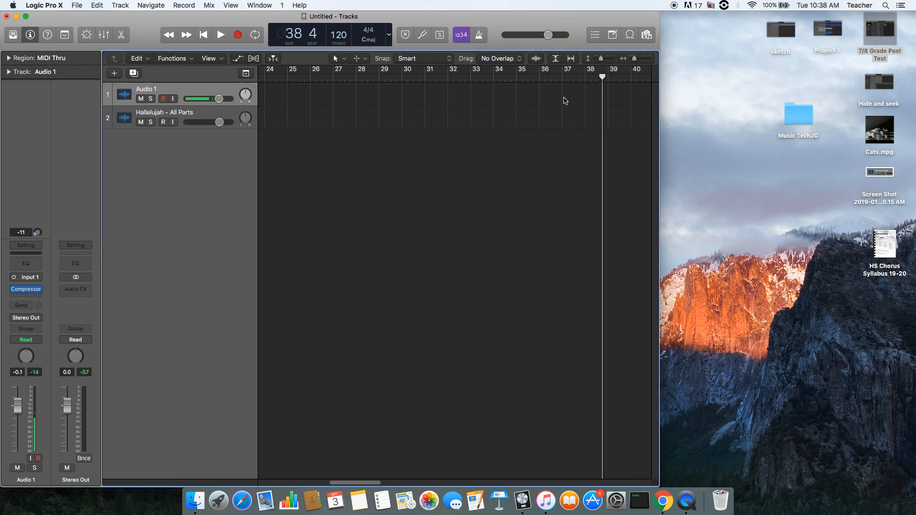
key("Return")
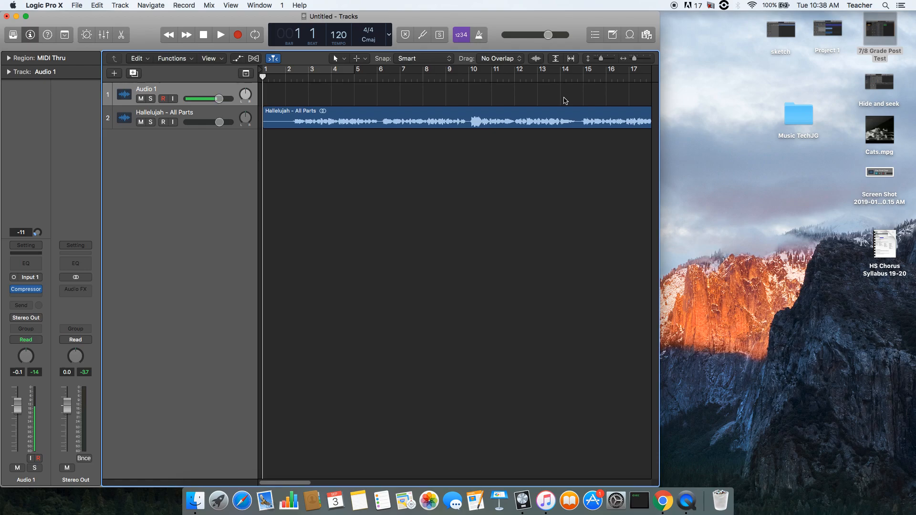
key("space")
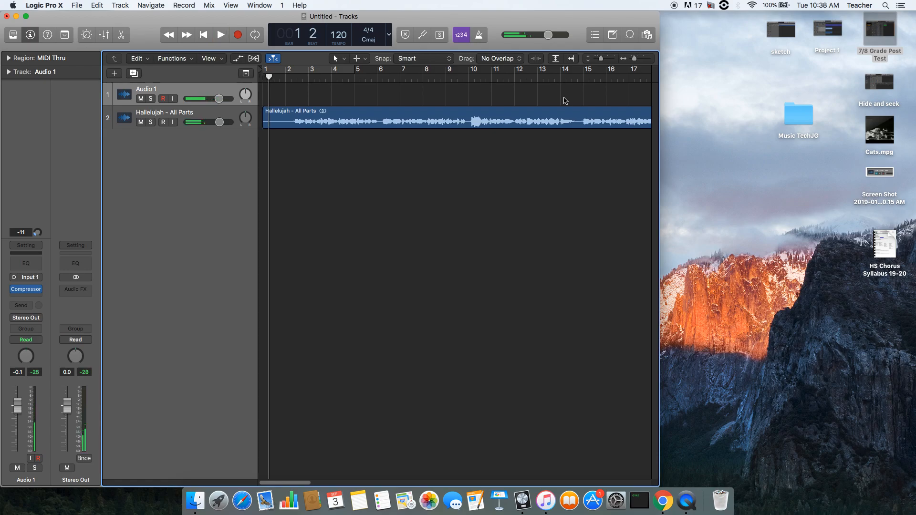
key("space")
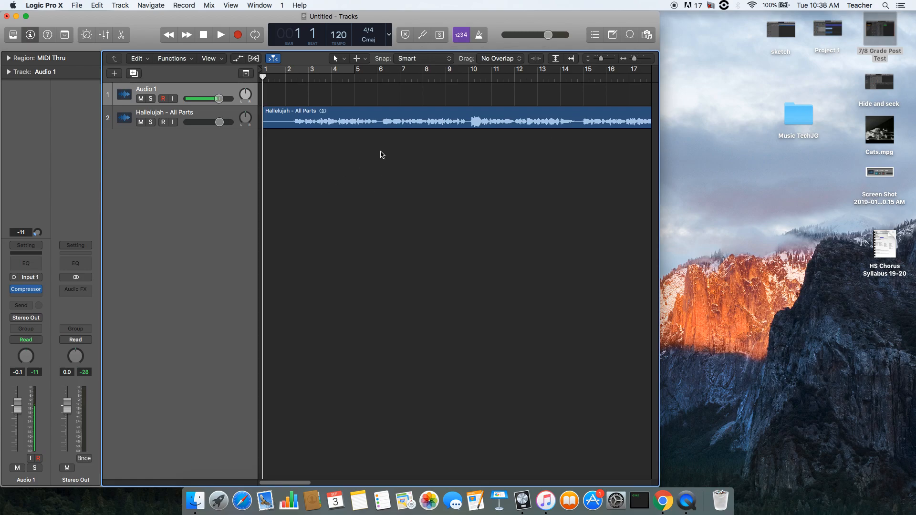
Step: Widen the Tracks window to show the whole Hallelujah region, and open a Channel EQ on Audio 1, placed below the tracks
left_click(660, 147)
left_click_drag(659, 147, 748, 143)
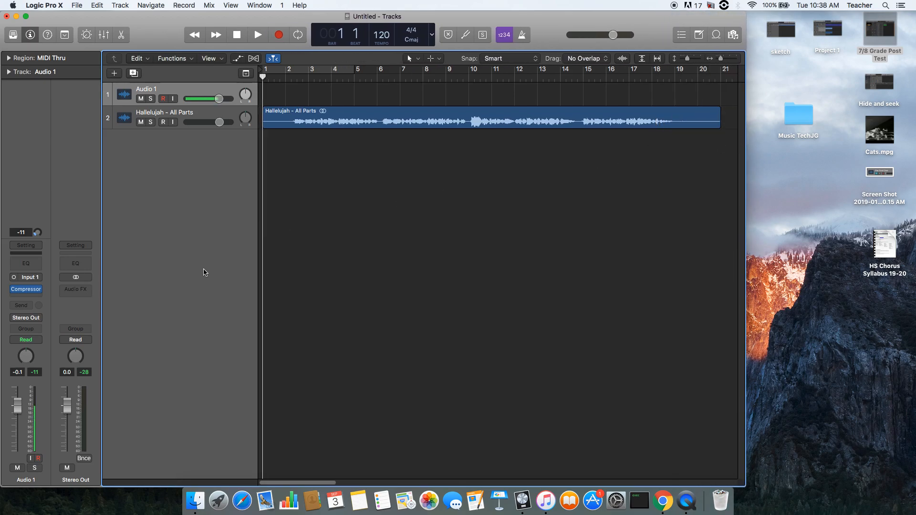
left_click(29, 268)
left_click_drag(249, 57, 336, 169)
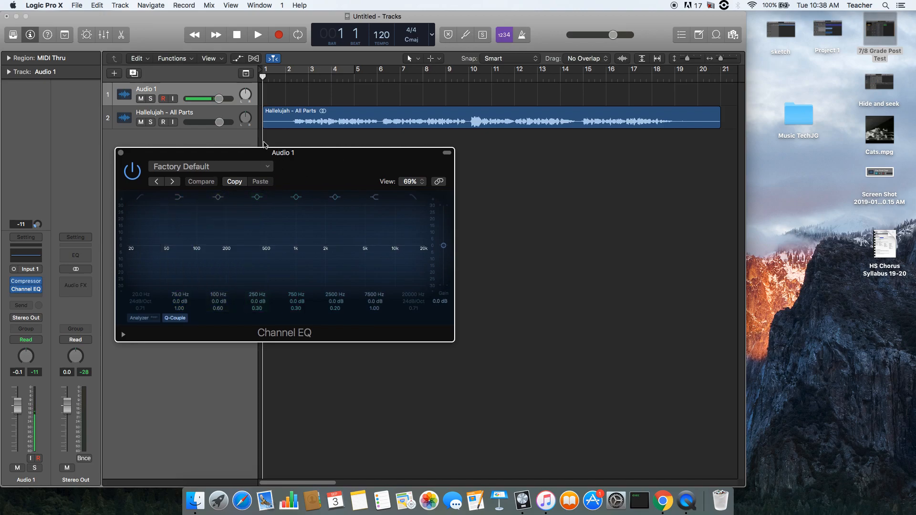
Step: Move the Hallelujah - All Parts region up onto the Audio 1 track, keeping its start at bar 1, and select that track
left_click(214, 114)
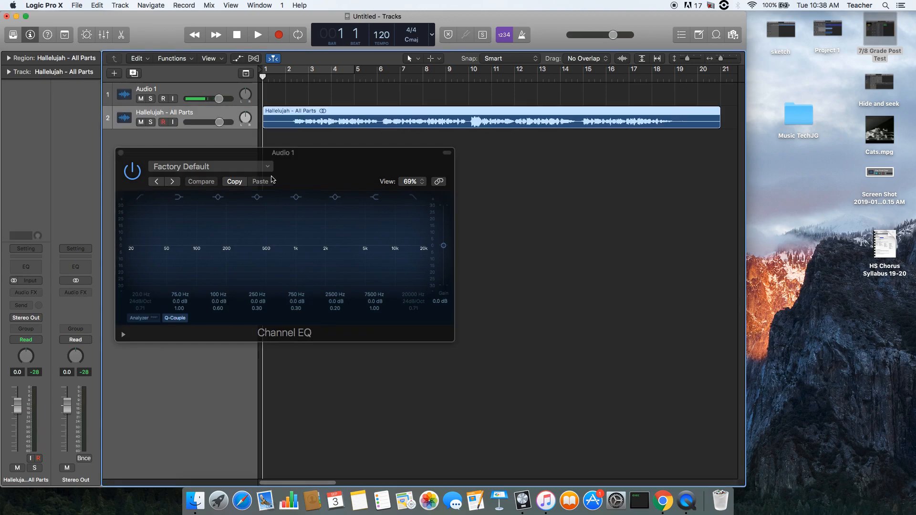
left_click_drag(301, 117, 300, 101)
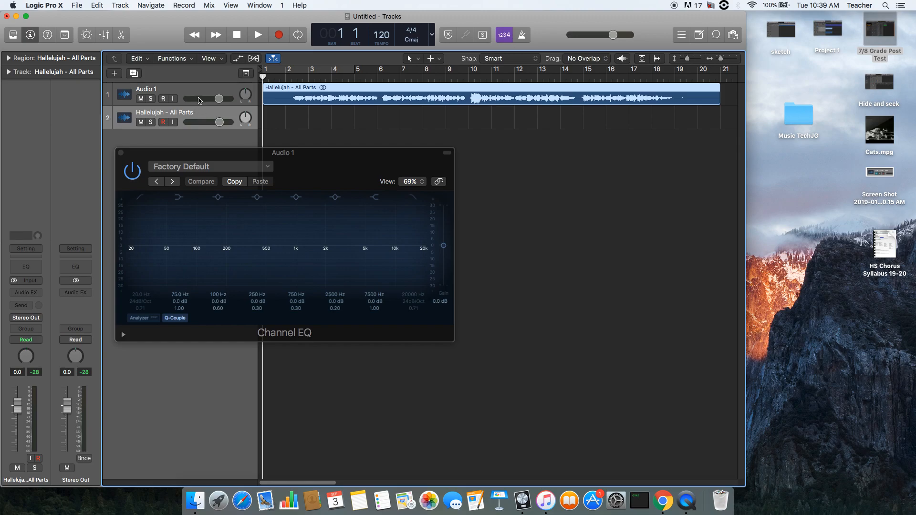
left_click(199, 102)
Step: Shape Audio 1's EQ with a 24 dB cut at 7200 Hz, a 9.5 dB boost at 95 Hz and a mid cut near 760 Hz, and close it
left_click(406, 261)
left_click_drag(406, 261, 378, 306)
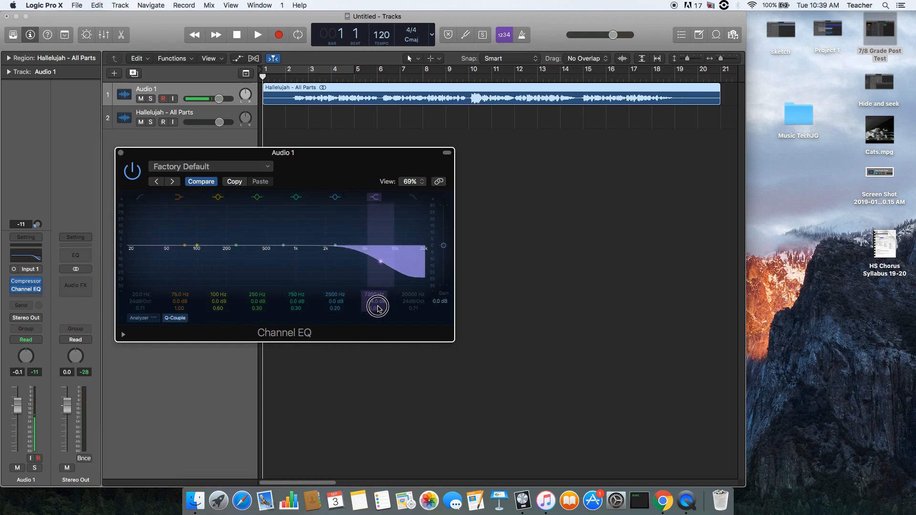
left_click_drag(184, 246, 200, 232)
mouse_move(282, 244)
left_mouse_down()
mouse_move(286, 258)
mouse_move(273, 256)
mouse_move(282, 260)
left_mouse_up()
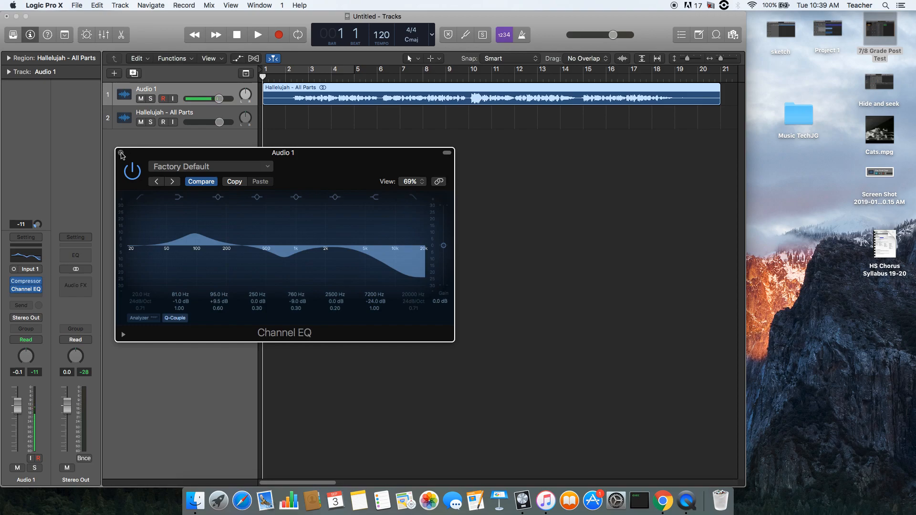
mouse_move(285, 258)
left_mouse_down()
mouse_move(280, 333)
mouse_move(284, 199)
mouse_move(281, 255)
left_mouse_up()
left_click(121, 153)
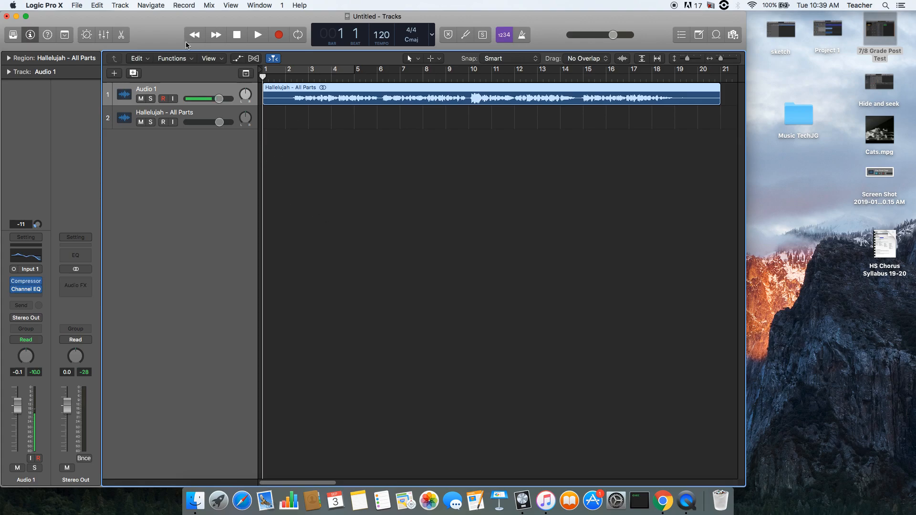
left_click(75, 6)
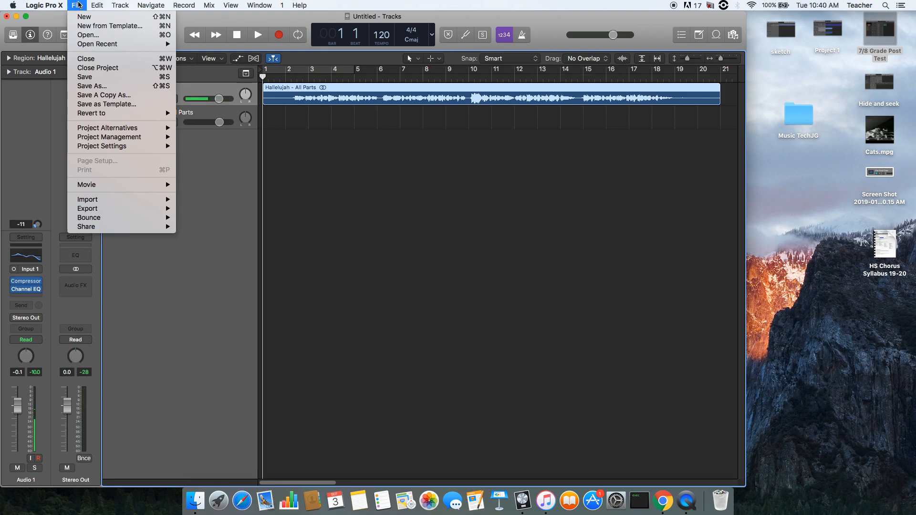
mouse_move(99, 4)
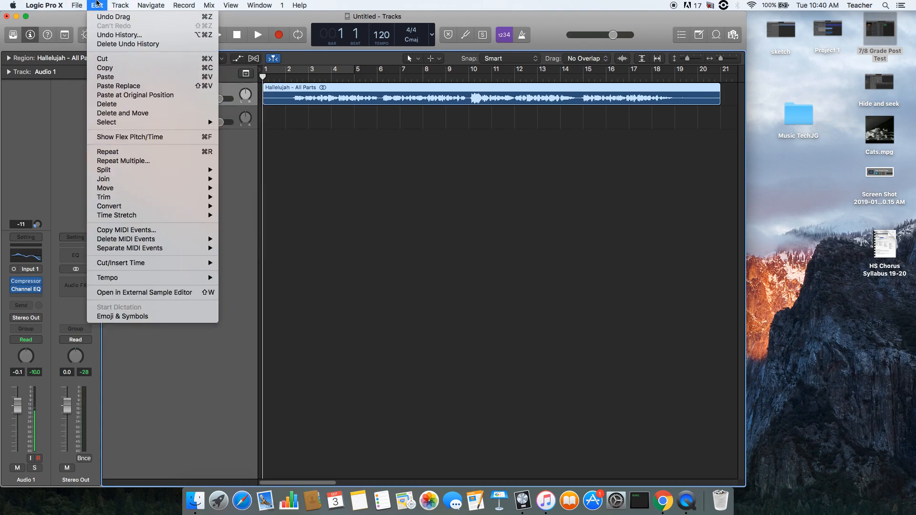
left_click(359, 165)
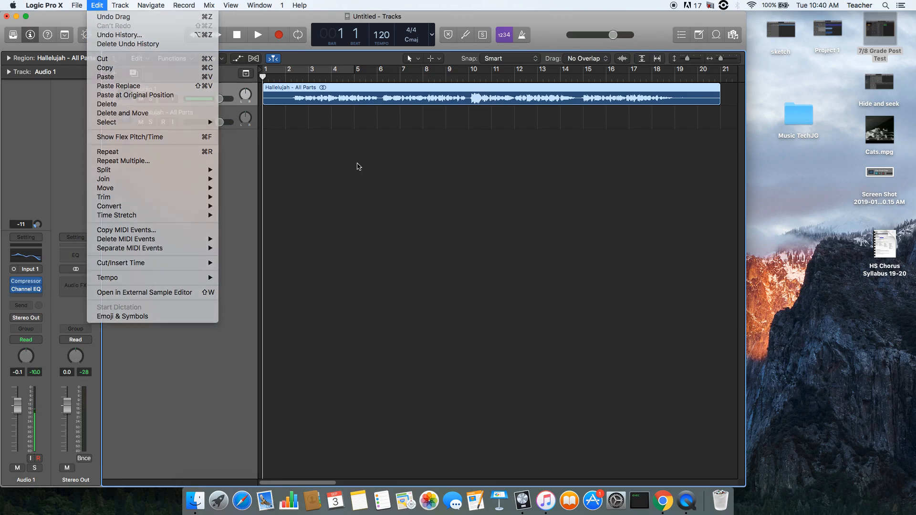
left_click(97, 5)
left_click(167, 137)
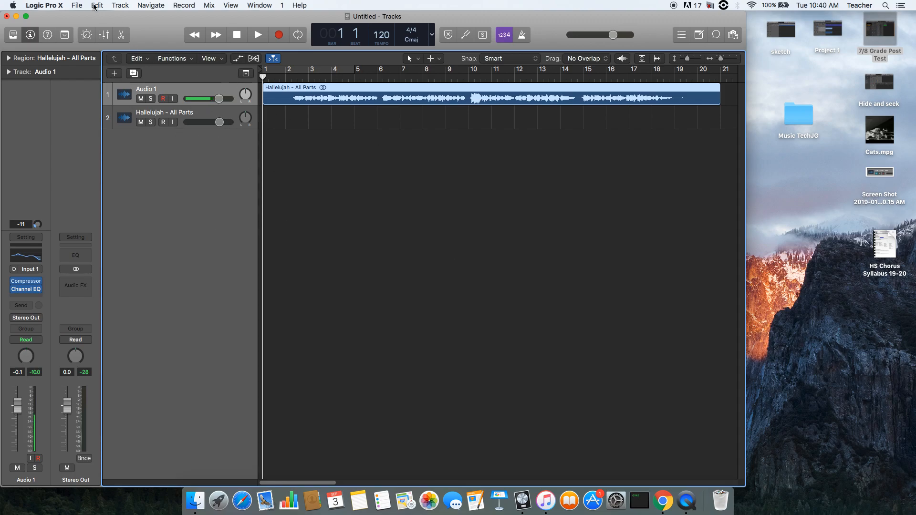
left_click(180, 5)
mouse_move(218, 4)
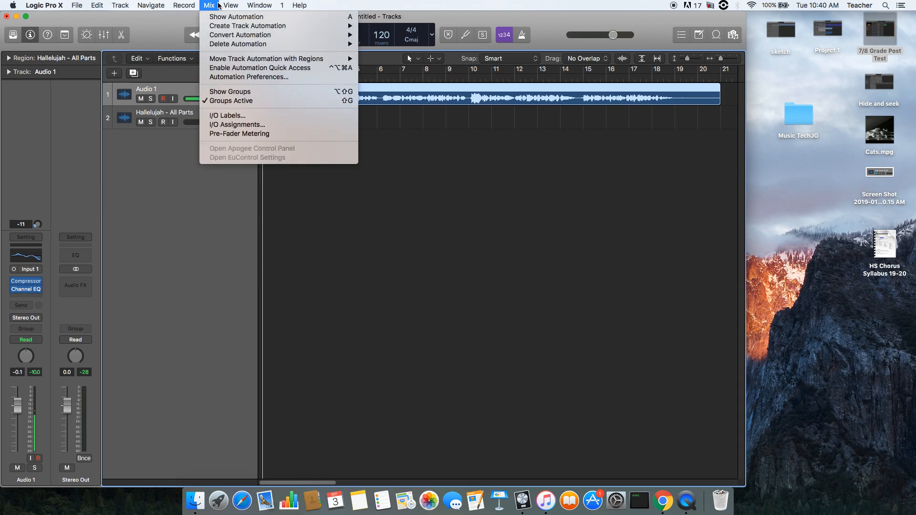
Step: Start sharing the song to iTunes and set its title to 1. Intro Recording JG
mouse_move(82, 4)
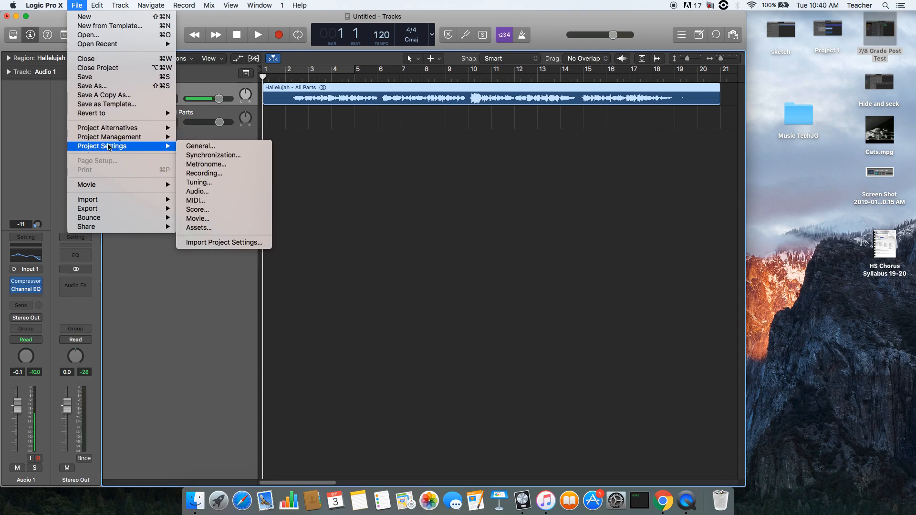
mouse_move(104, 228)
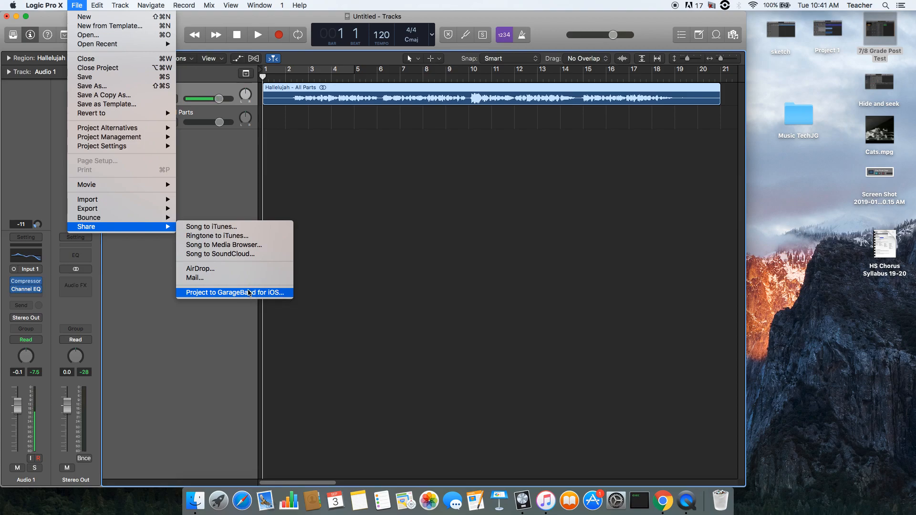
left_click(231, 295)
left_click(241, 228)
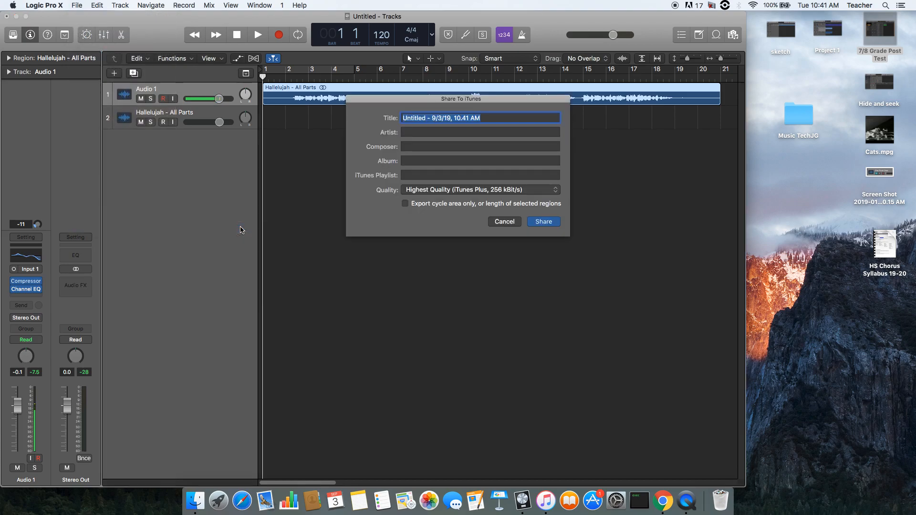
left_click_drag(497, 100, 461, 142)
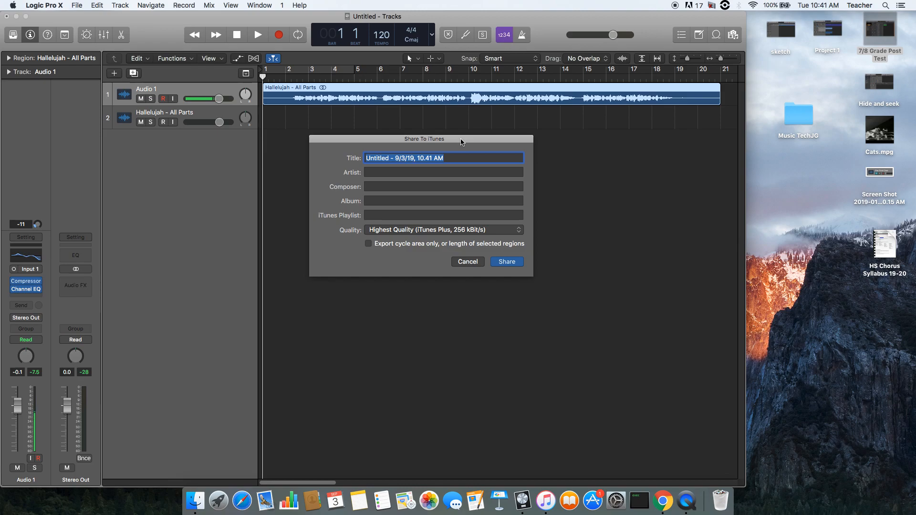
key("BackSpace")
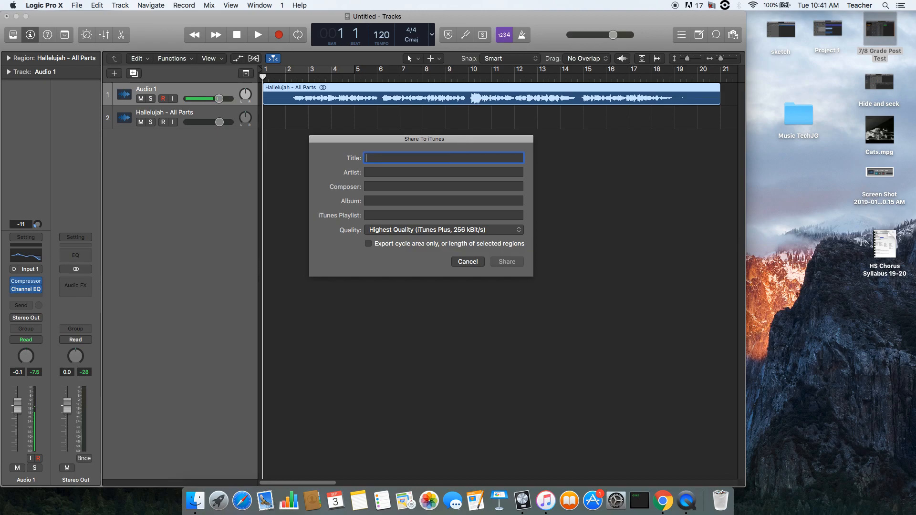
type("1.")
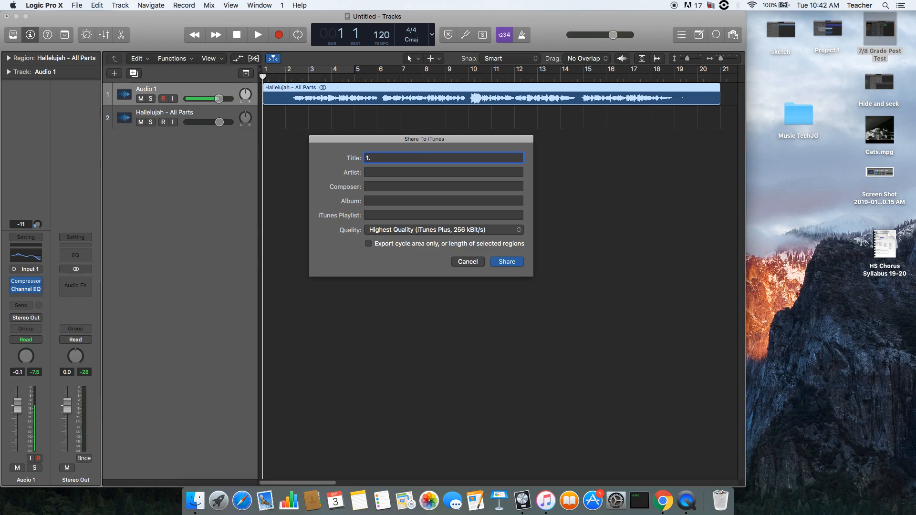
type("ntro Recording JG")
key("Tab")
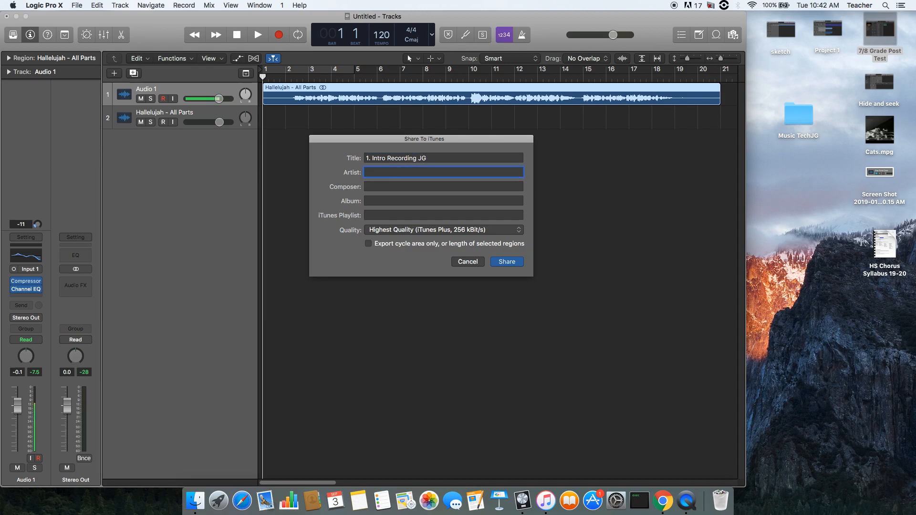
Step: Fill in the artist's first name and last initial, and set the album to Semester 1, leaving the composer blank
type("J")
type(". Gallant")
key("BackSpace")
key("BackSpace")
key("BackSpace")
key("BackSpace")
key("BackSpace")
key("BackSpace")
key("BackSpace")
key("BackSpace")
key("BackSpace")
type("John D")
key("Tab")
key("Tab")
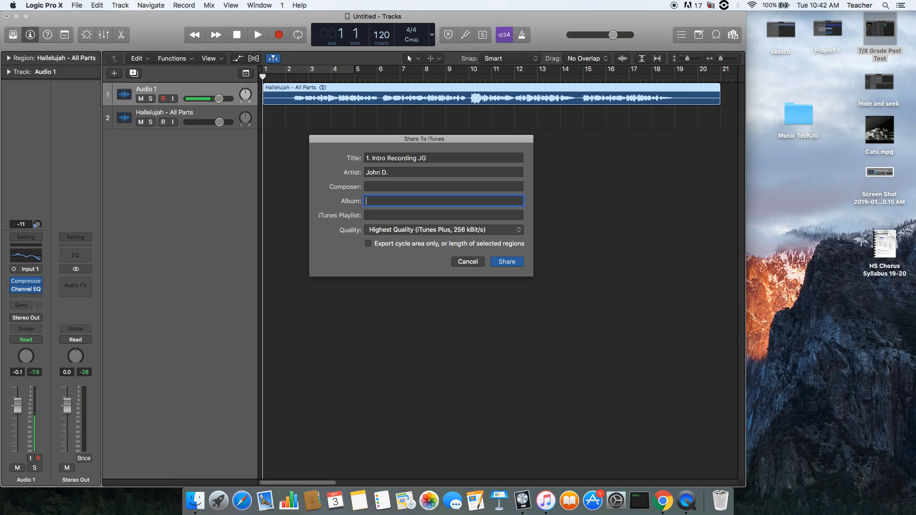
type("Semester 1")
left_click(401, 173)
type("===")
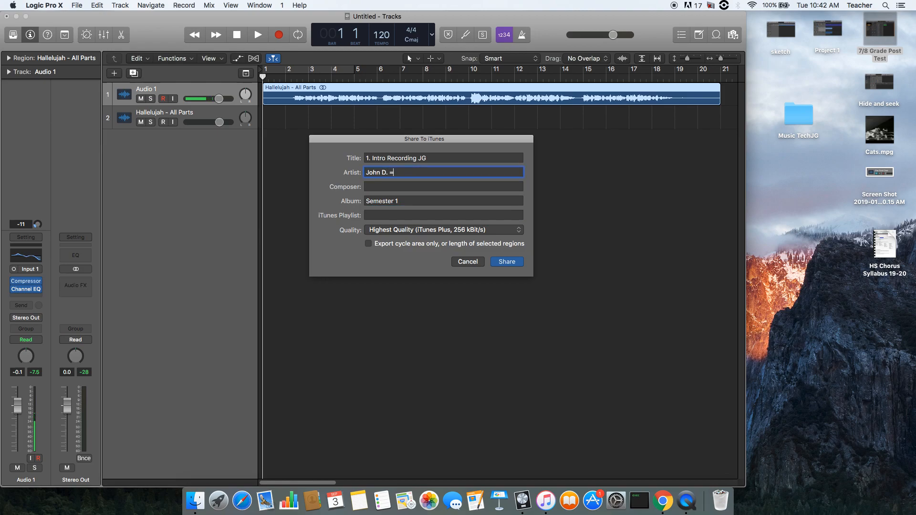
key("BackSpace")
key("BackSpace")
key("BackSpace")
key("BackSpace")
Step: Share the song to the iTunes library at Highest Quality (iTunes Plus, 256 kBit/s) and pause its playback in iTunes
left_click(417, 201)
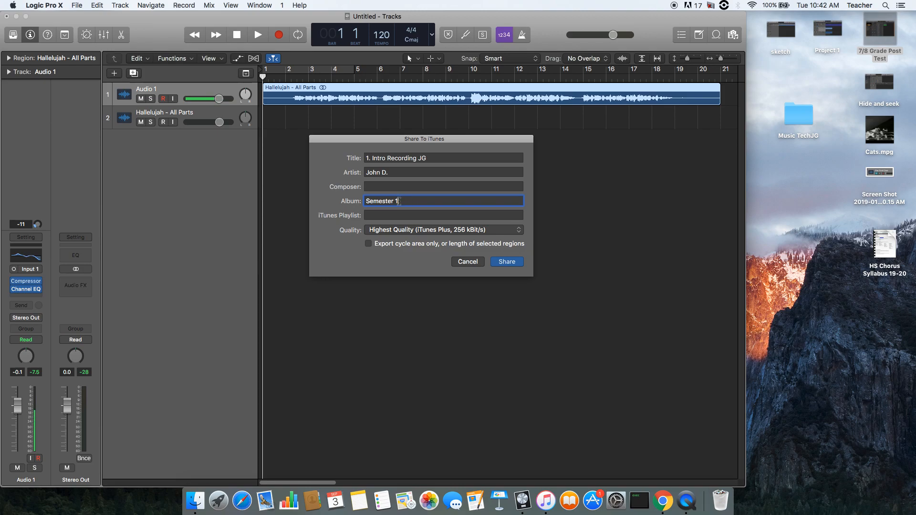
left_click(510, 263)
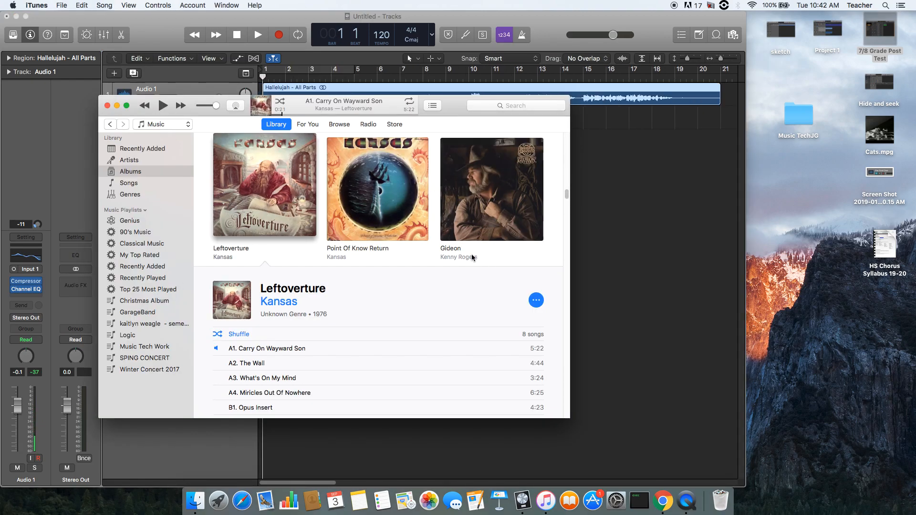
left_click(129, 174)
left_click(162, 105)
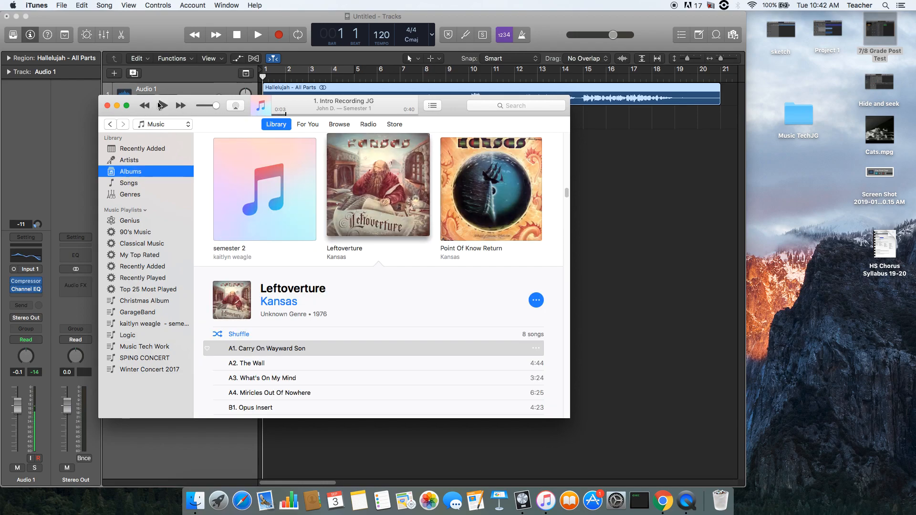
Step: Find the shared song's artist in the iTunes artist list and show the Semester 1 album
left_click(132, 161)
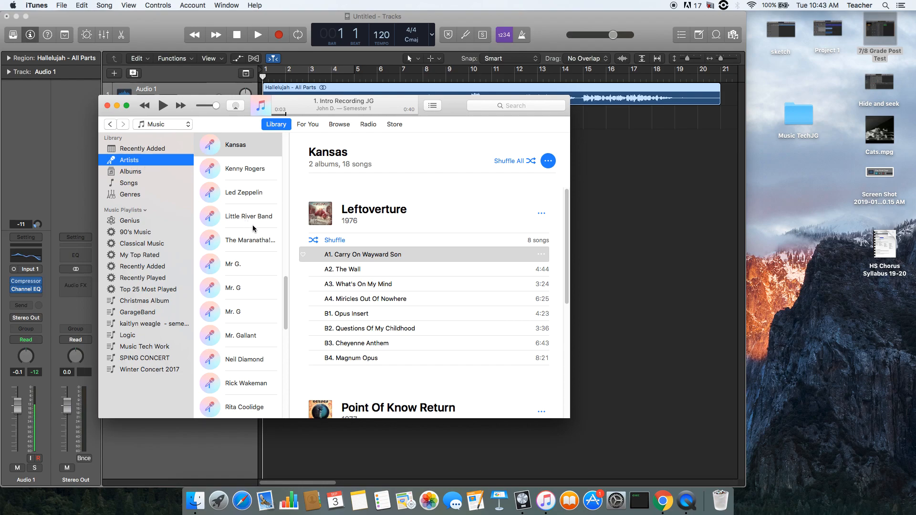
scroll(255, 232, "down", 15)
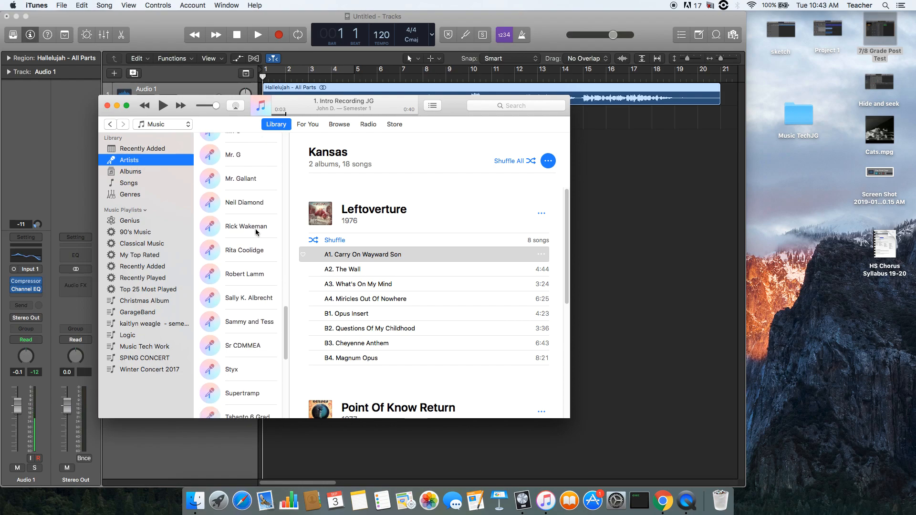
scroll(256, 232, "down", 3)
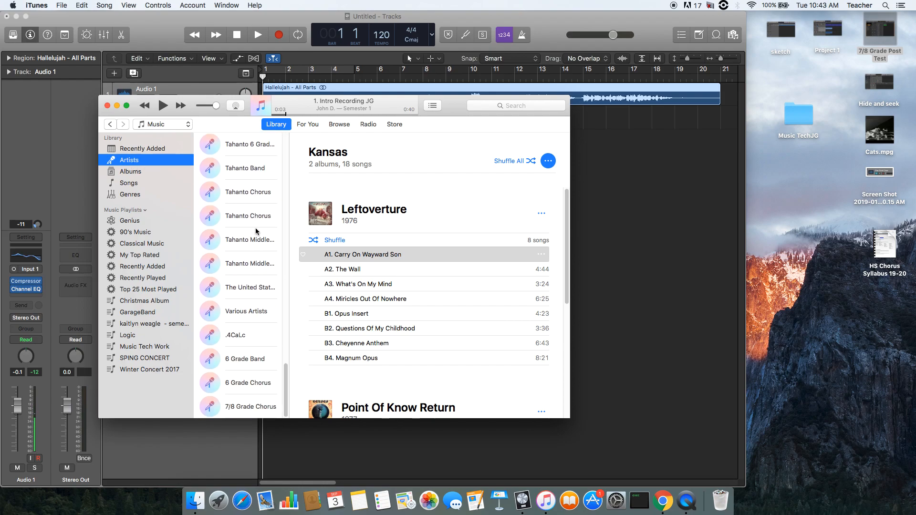
scroll(256, 232, "up", 20)
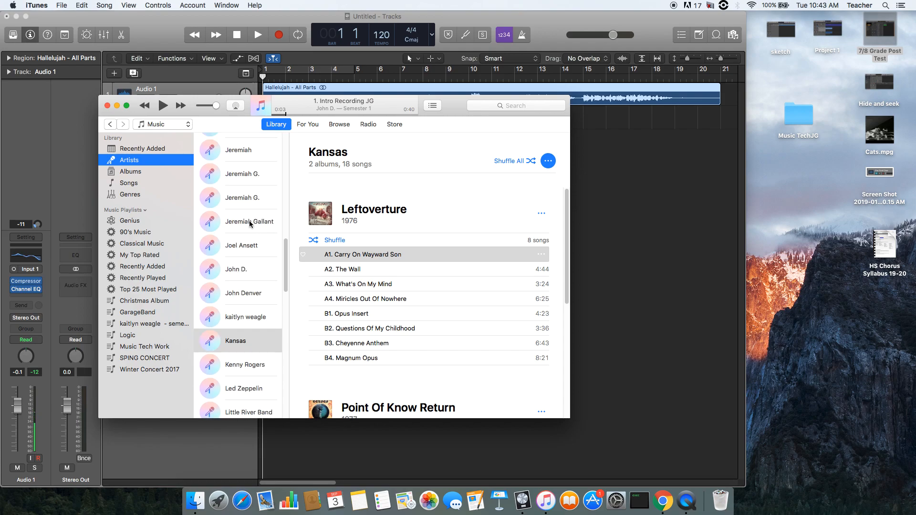
left_click(237, 277)
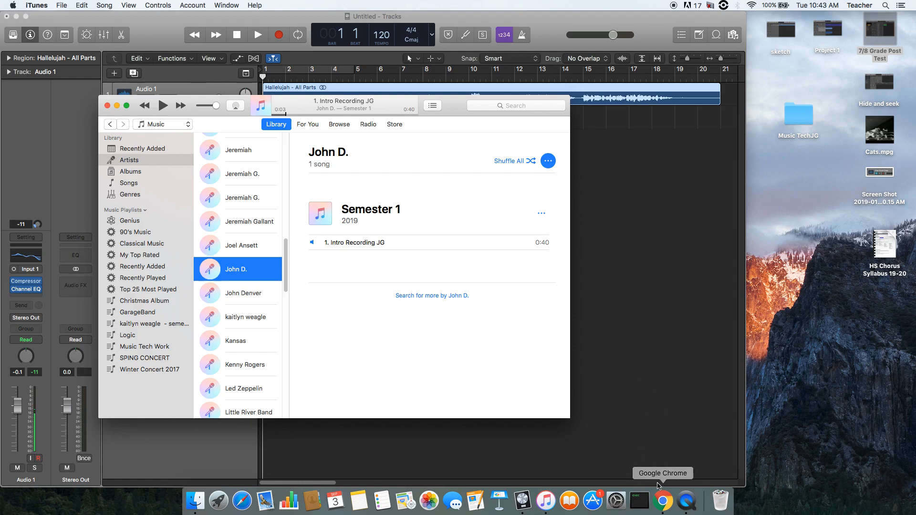
Step: Bring 1. Intro Recording JG from iTunes into Logic Pro X as a new track at about bar 11, and shift the project window sideways
left_click_drag(335, 242, 493, 205)
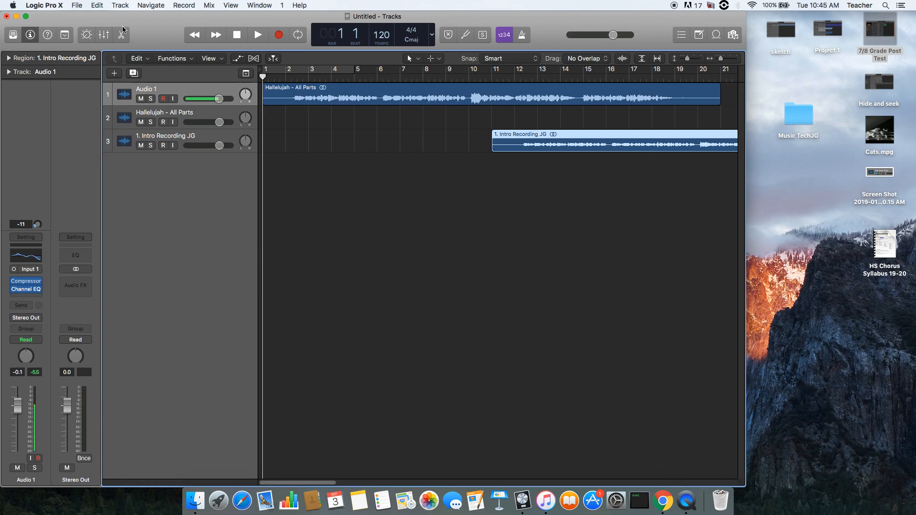
left_click_drag(100, 20, 164, 15)
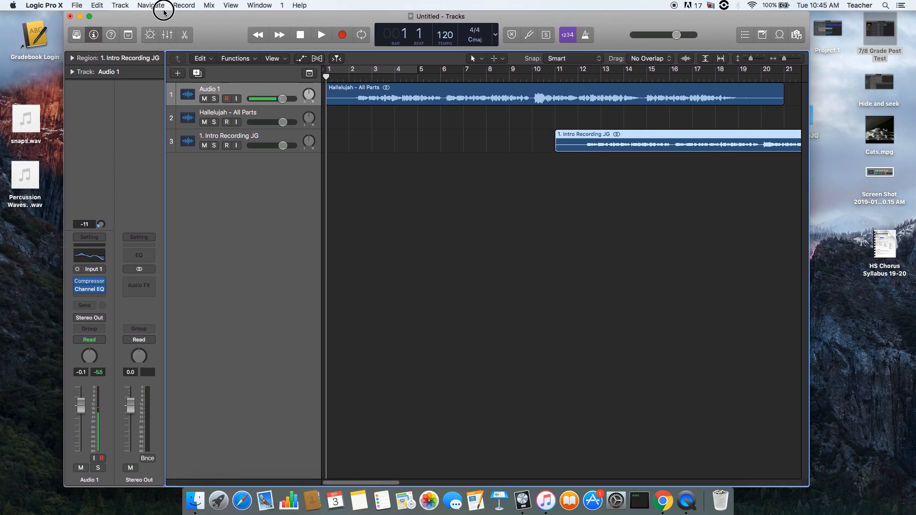